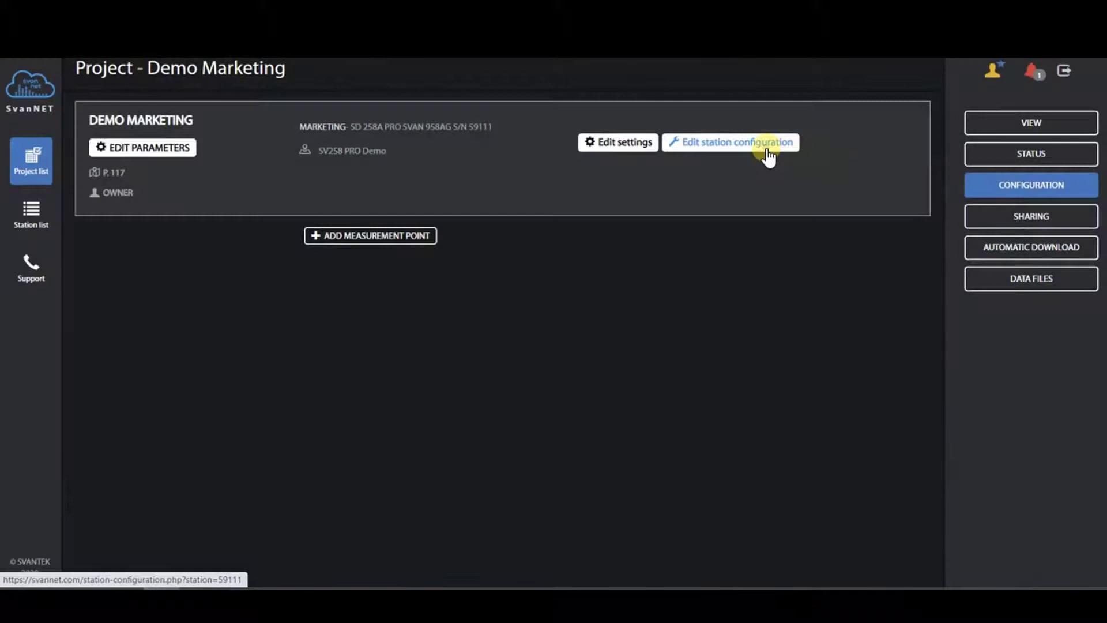
Open the station configuration for the Demo Marketing project's SV258 PRO station.
click(769, 153)
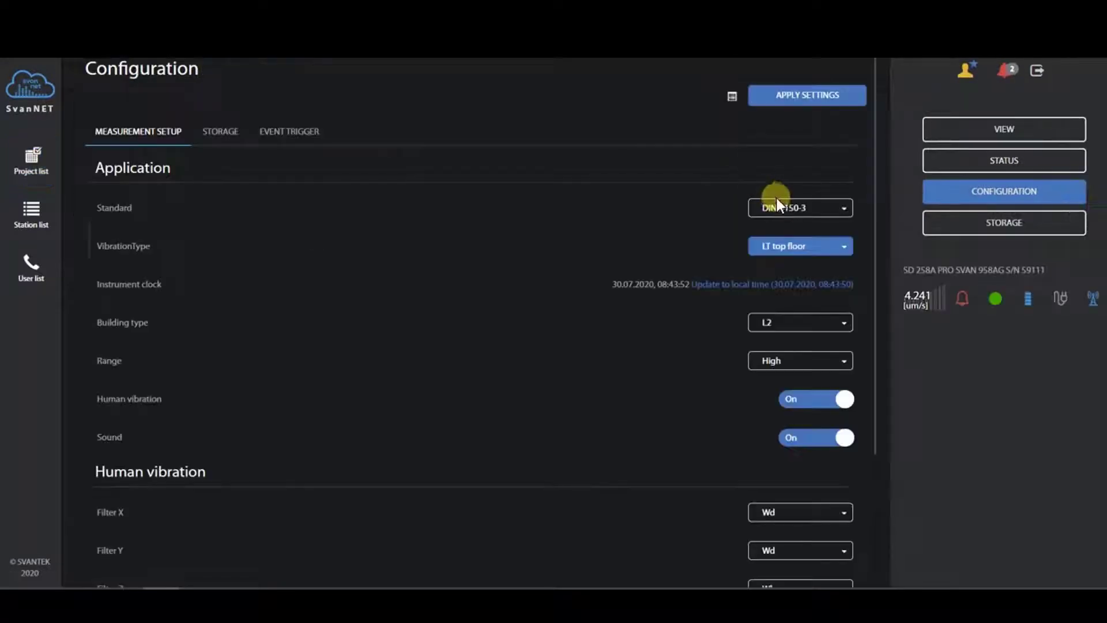
Change the vibration type from LT top floor to Foundation, keeping building type L2.
click(816, 251)
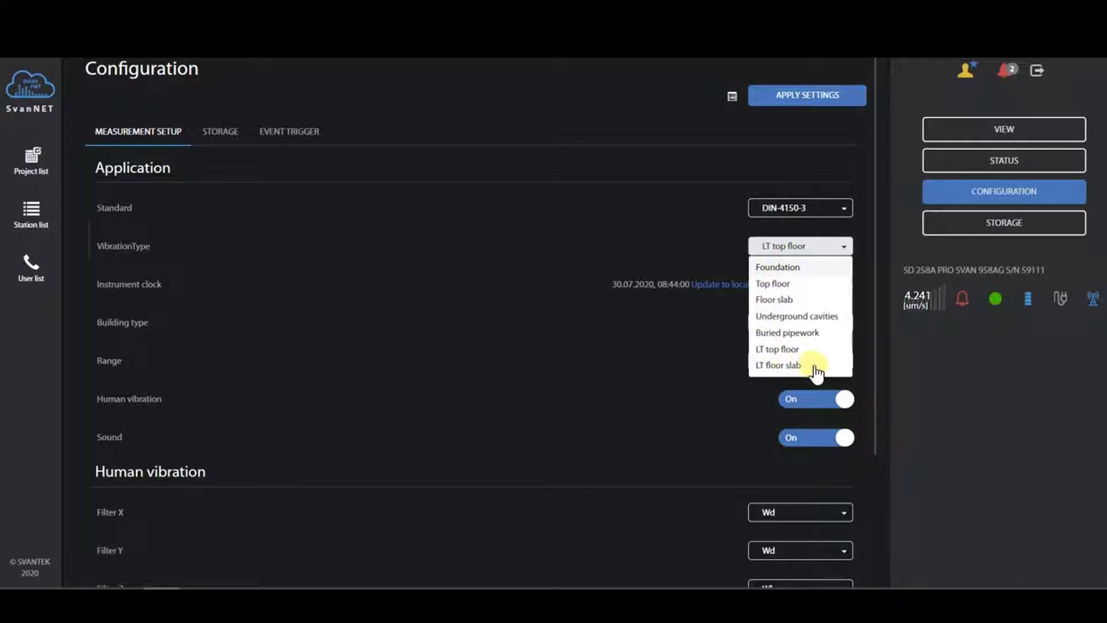
click(815, 268)
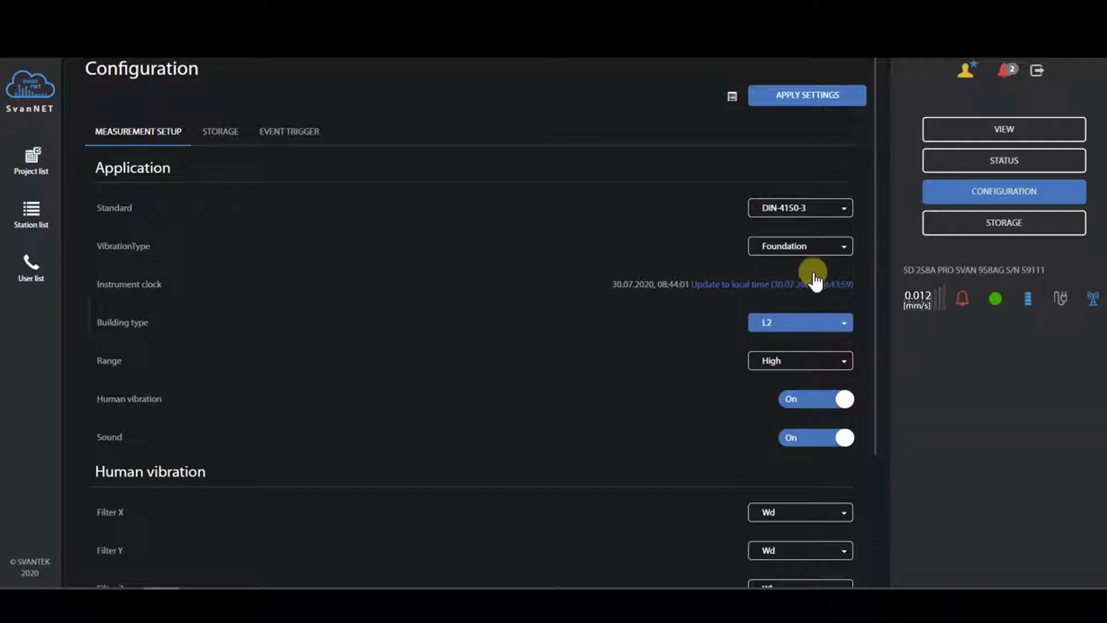
click(778, 331)
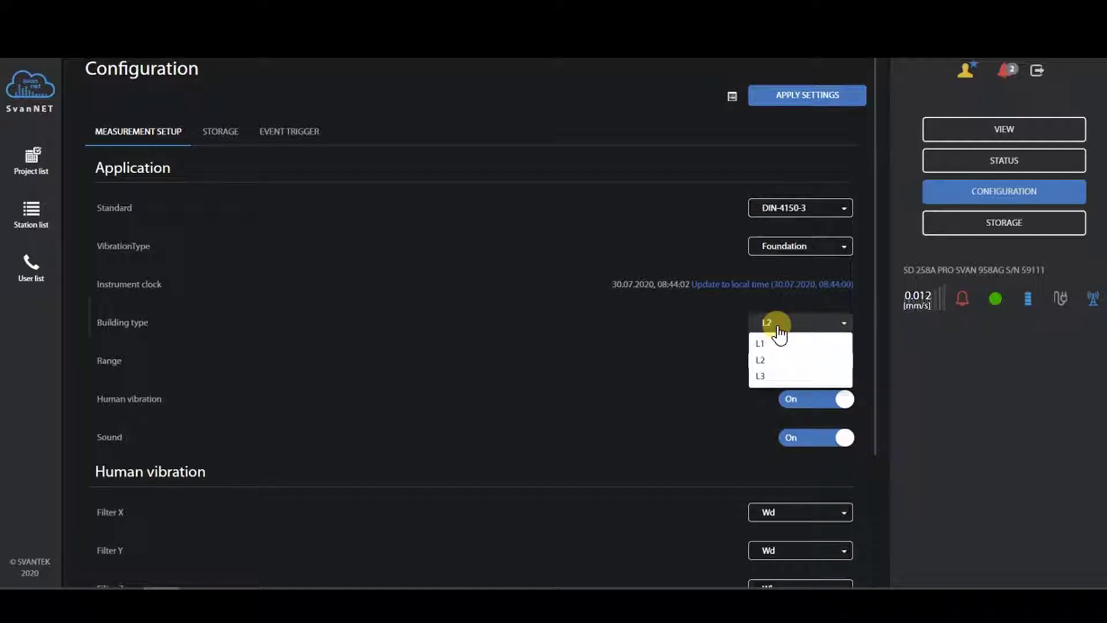
click(778, 328)
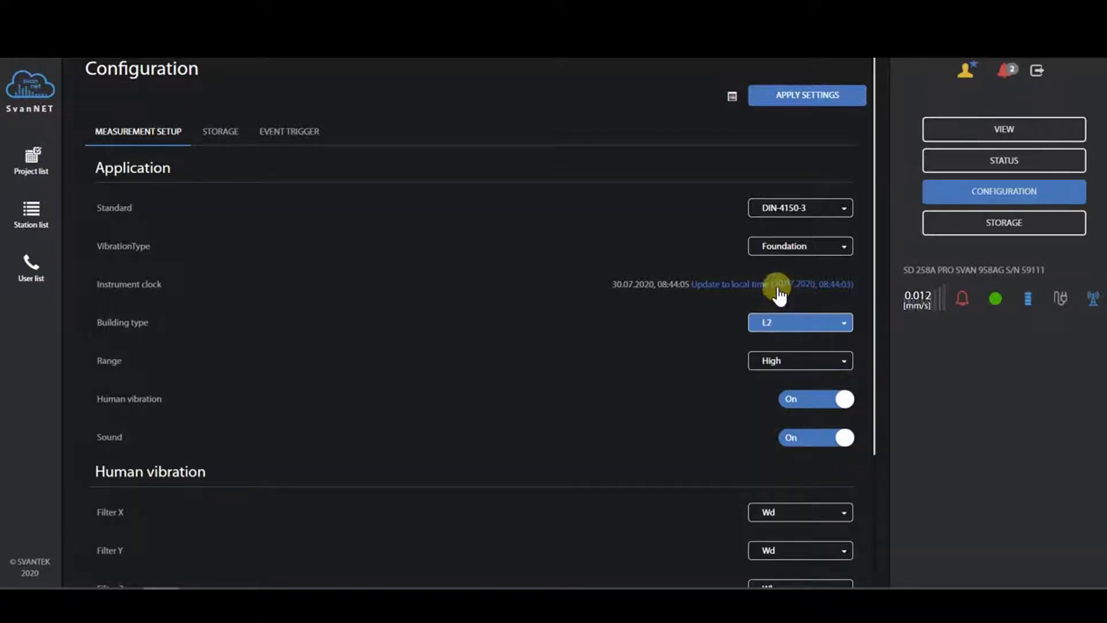
Set the standard to IEST VC with building type VC-A.
click(780, 215)
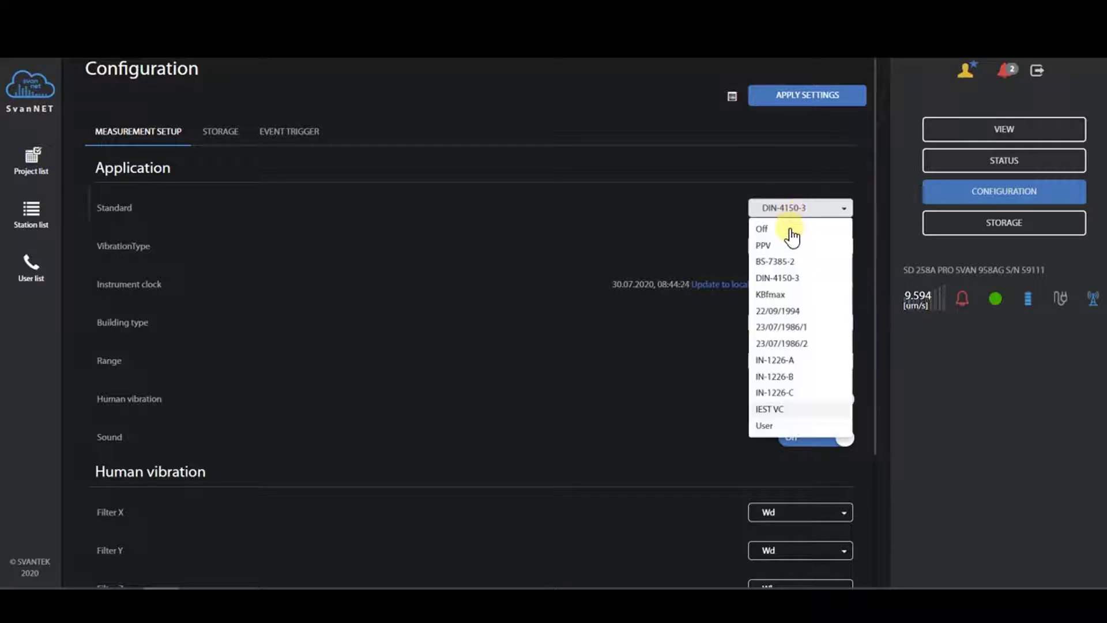
click(783, 410)
click(787, 284)
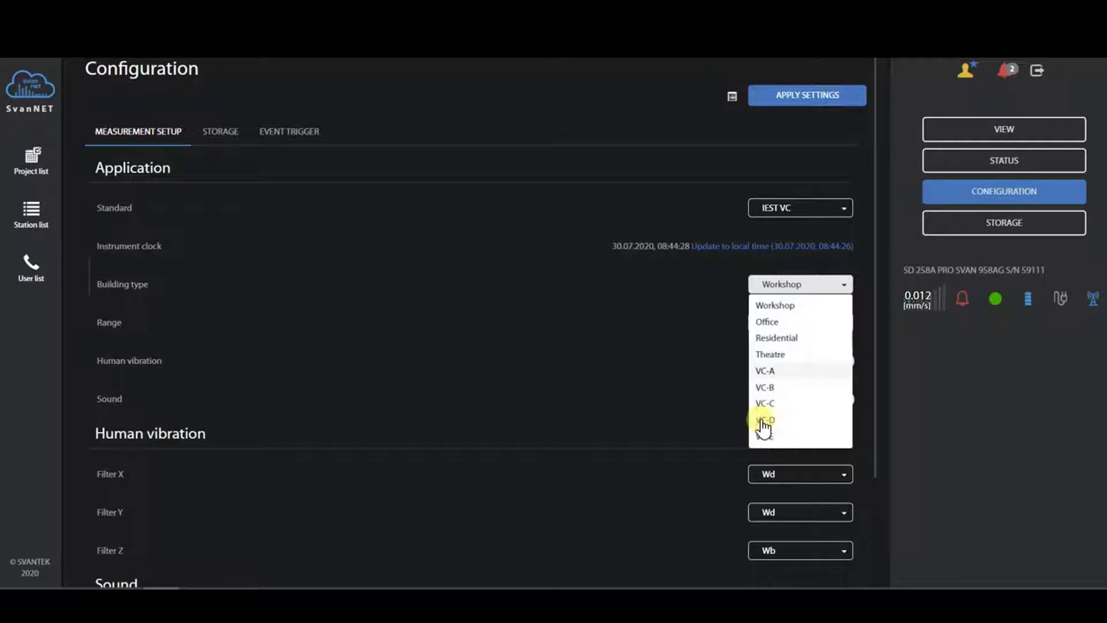
click(764, 371)
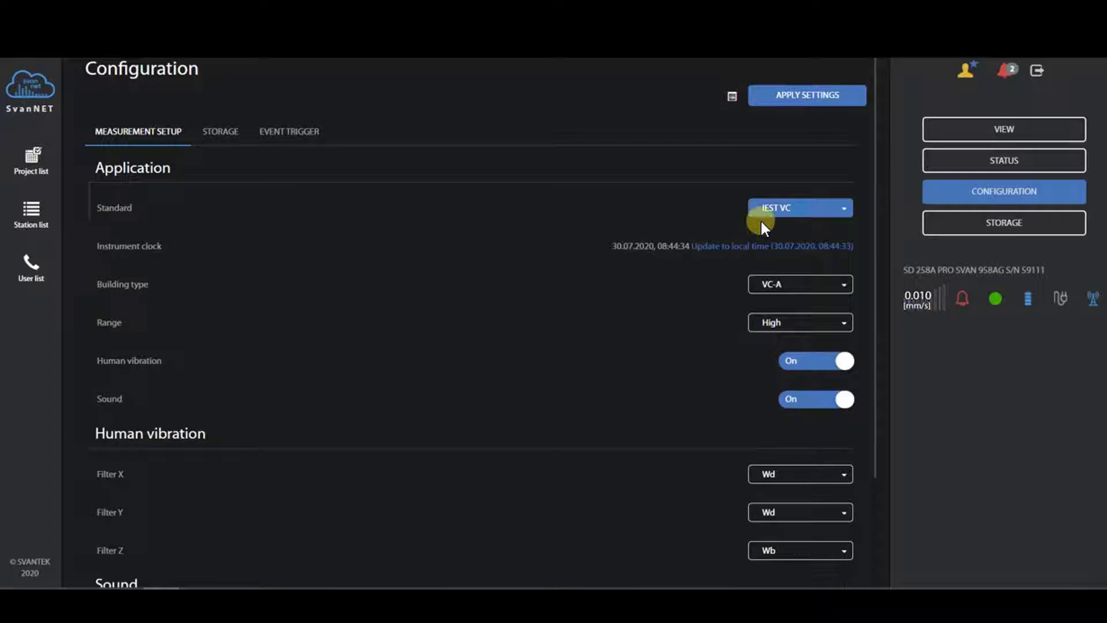
click(800, 212)
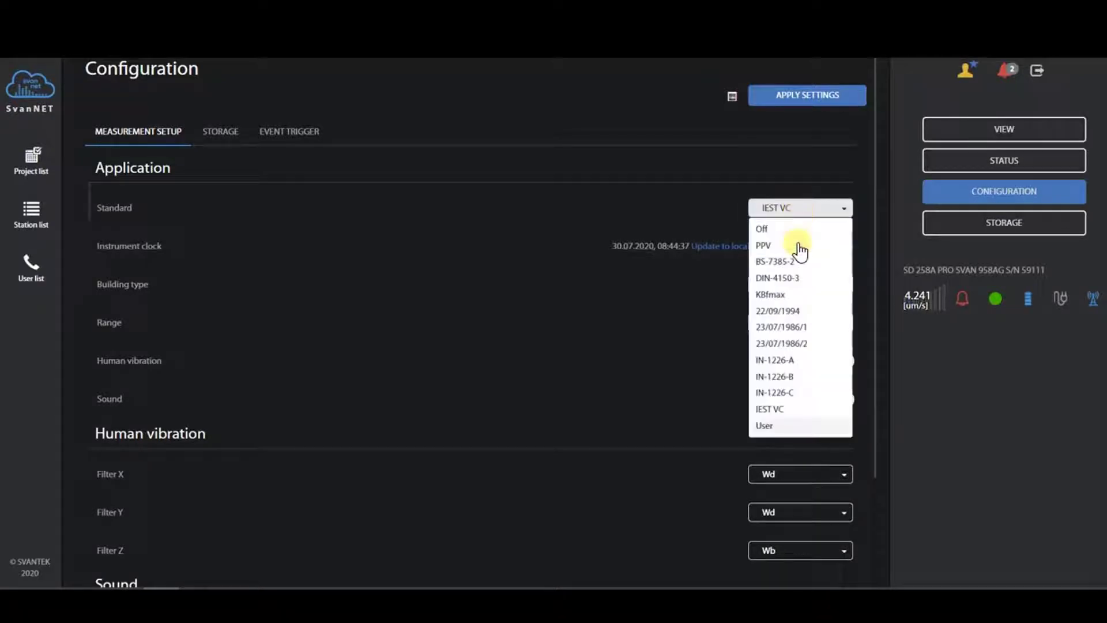
Use the User standard with an Octave 1/3 Acc. spectrum and Peak result.
click(764, 429)
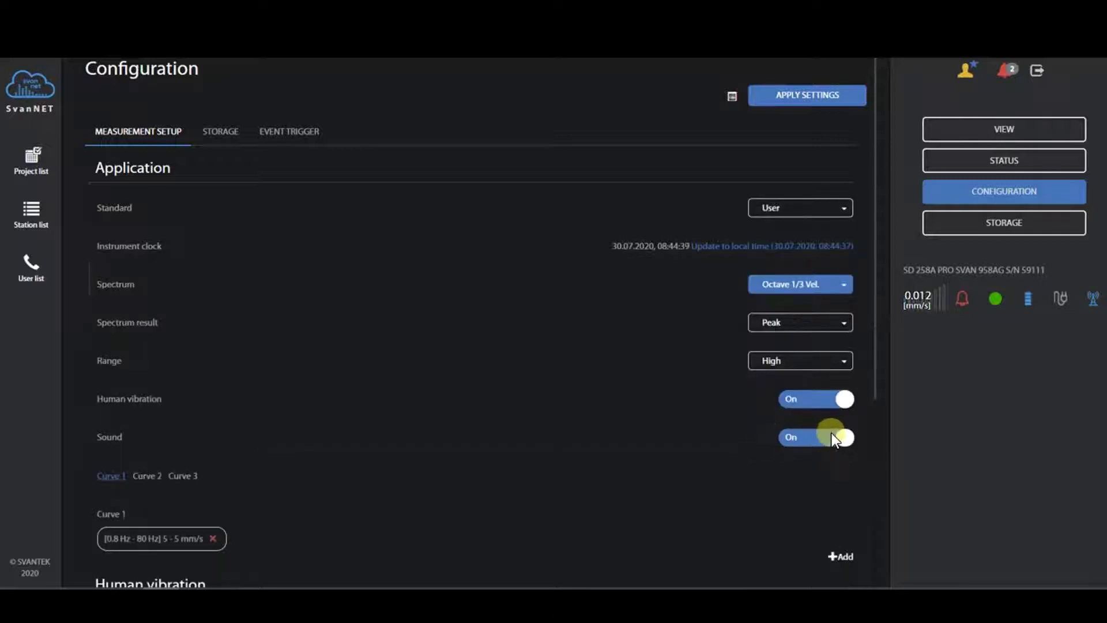
click(833, 295)
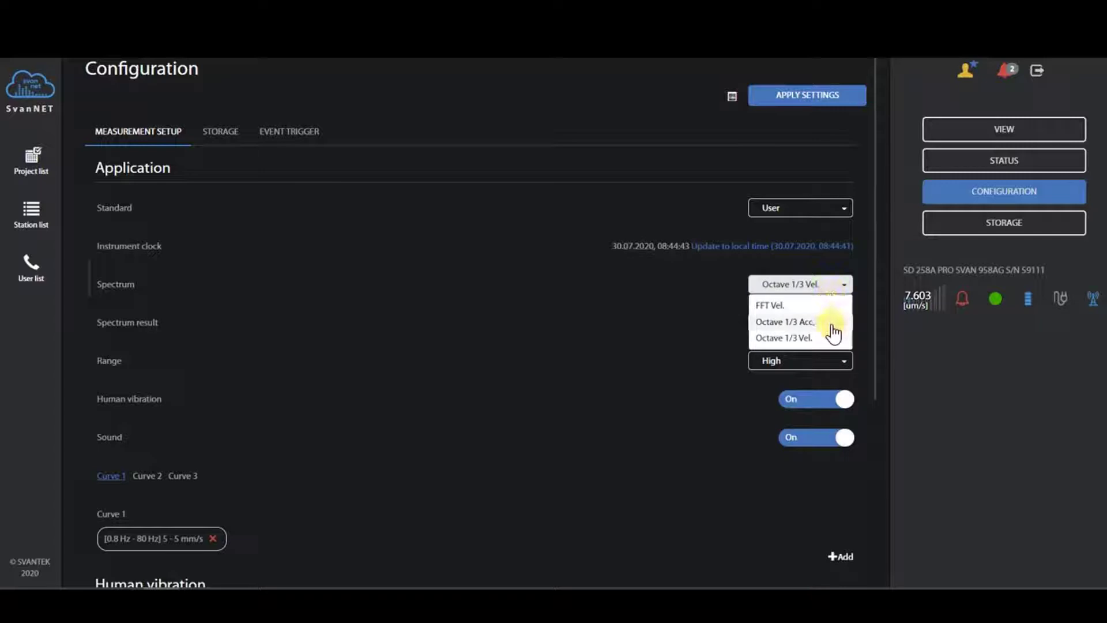
click(784, 324)
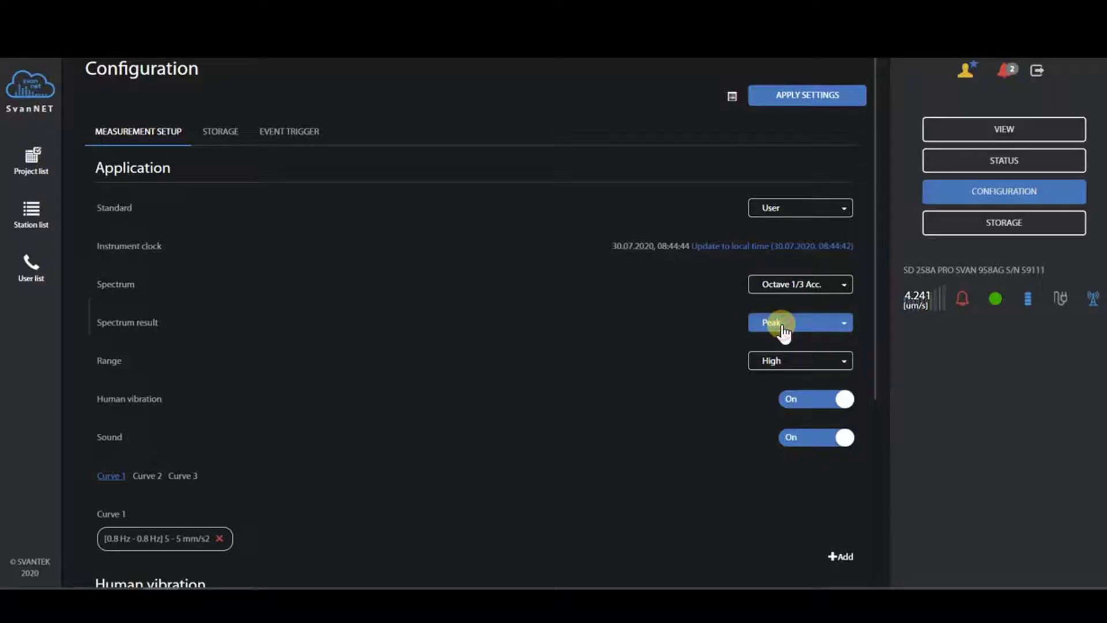
click(782, 326)
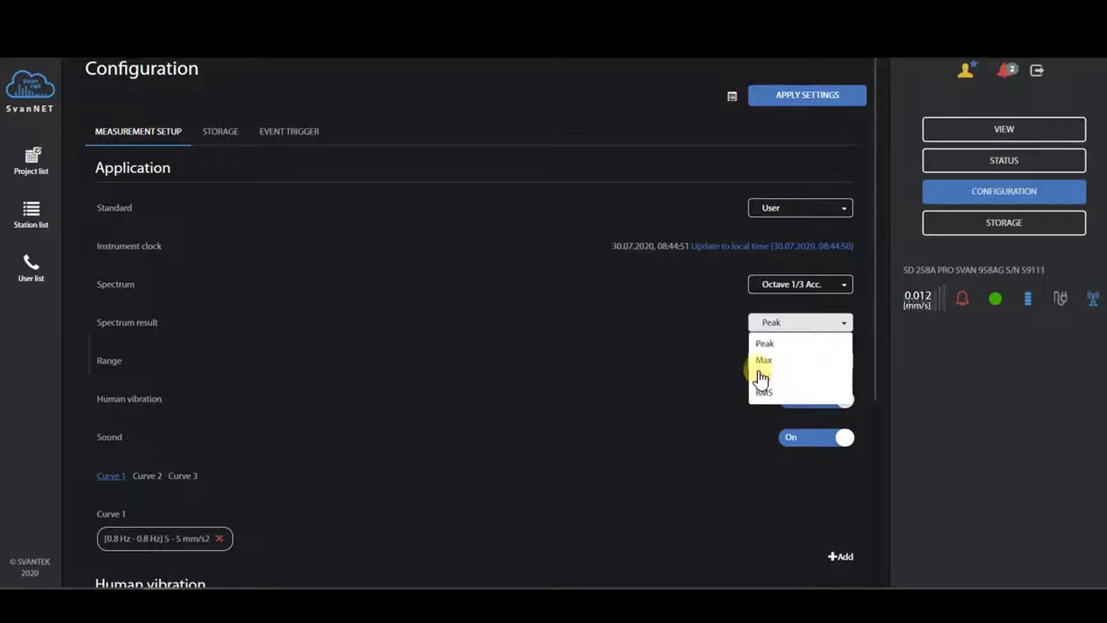
click(767, 343)
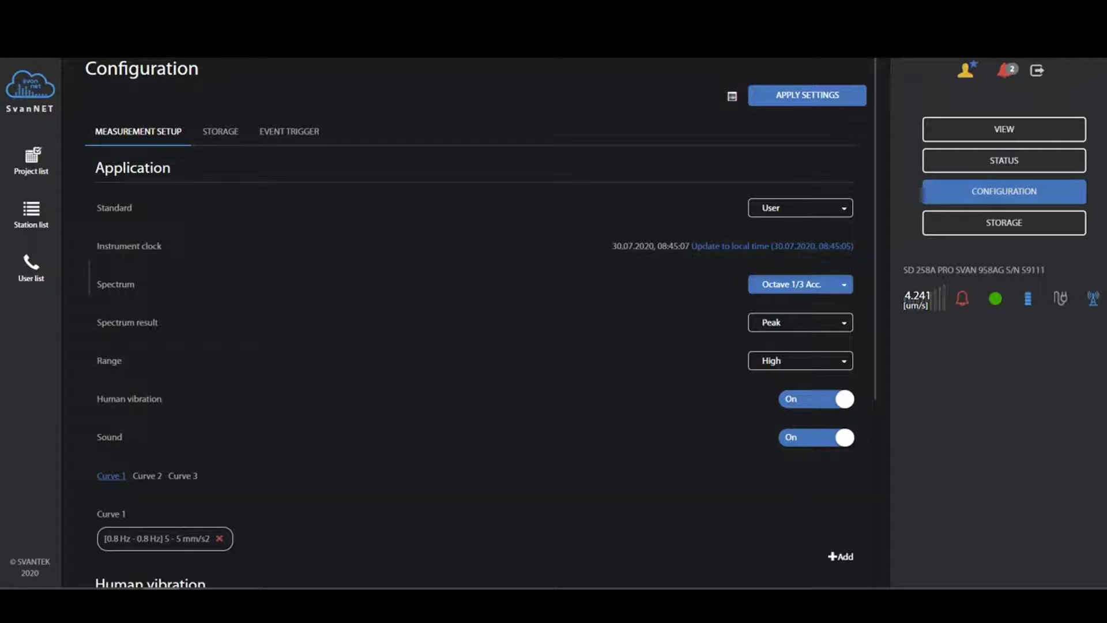
Raise Curve 1's upper frequency to 80 Hz, spanning 0.8–80 Hz at 20 mm/s.
scroll(660, 297, down, 5)
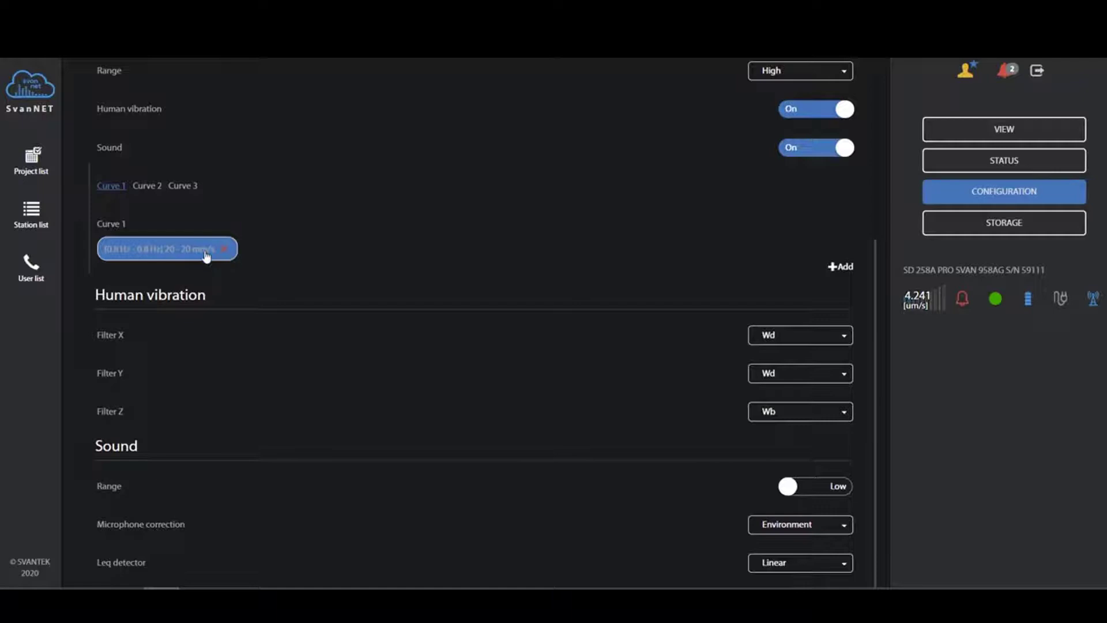
click(206, 255)
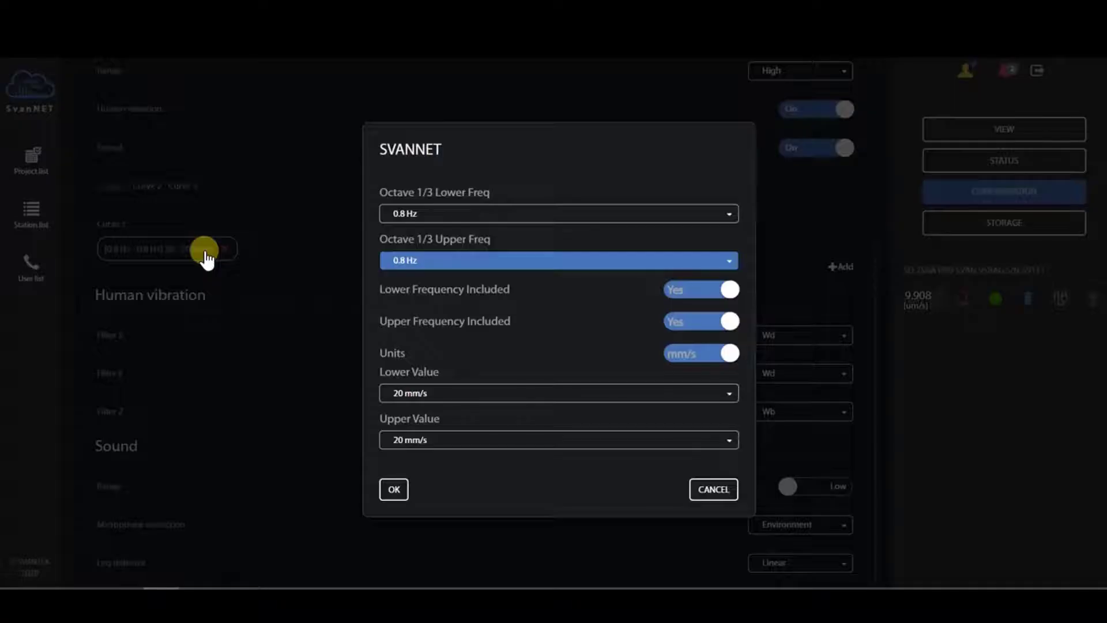
click(427, 267)
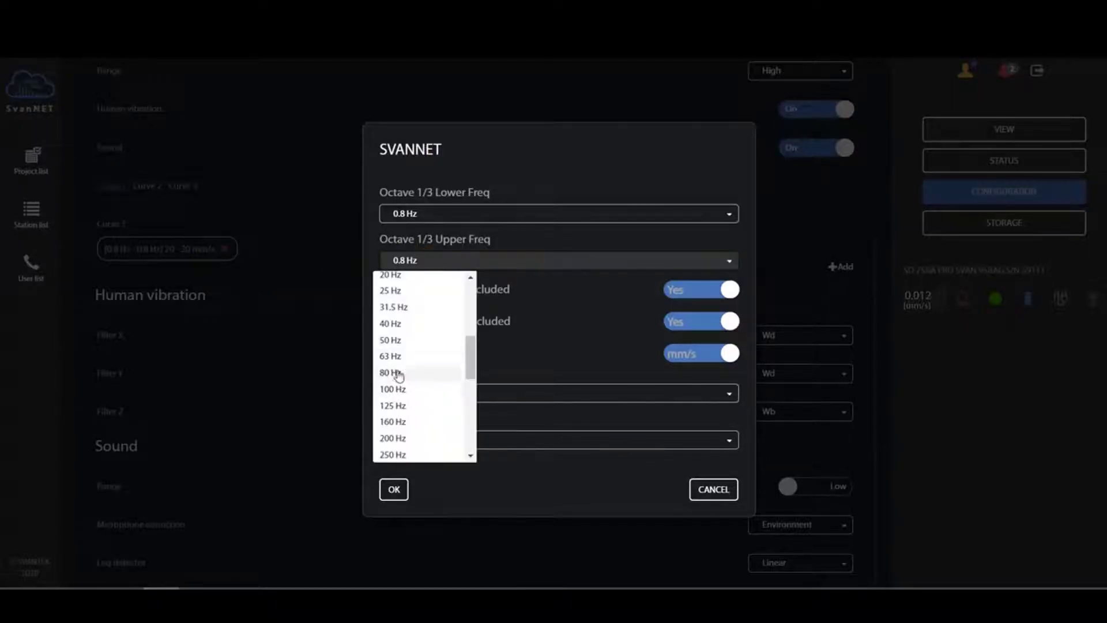
click(397, 373)
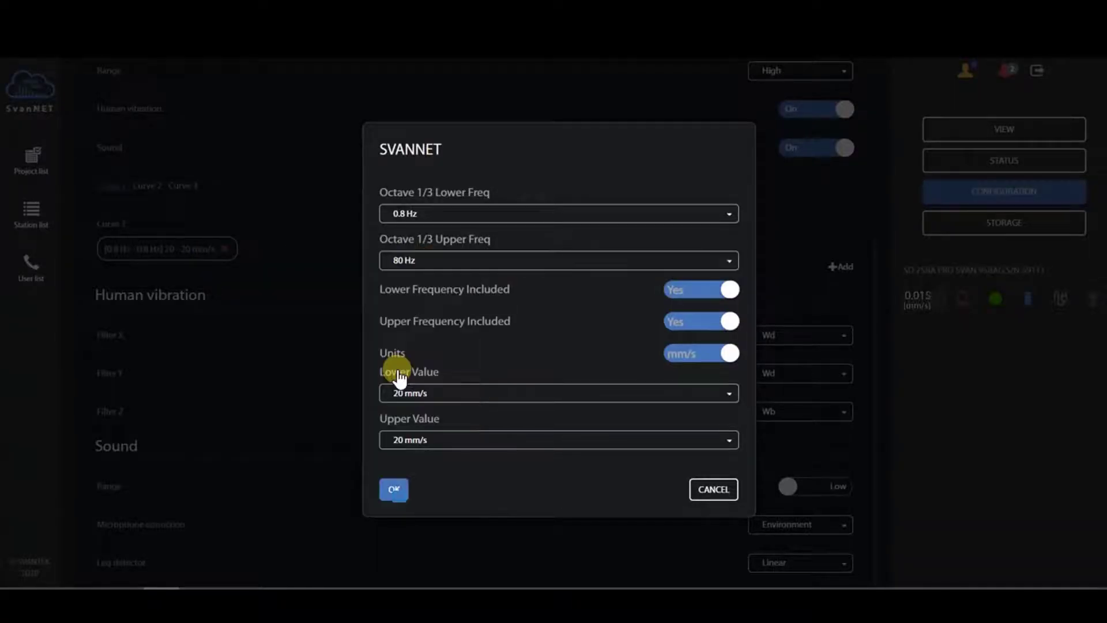
click(399, 500)
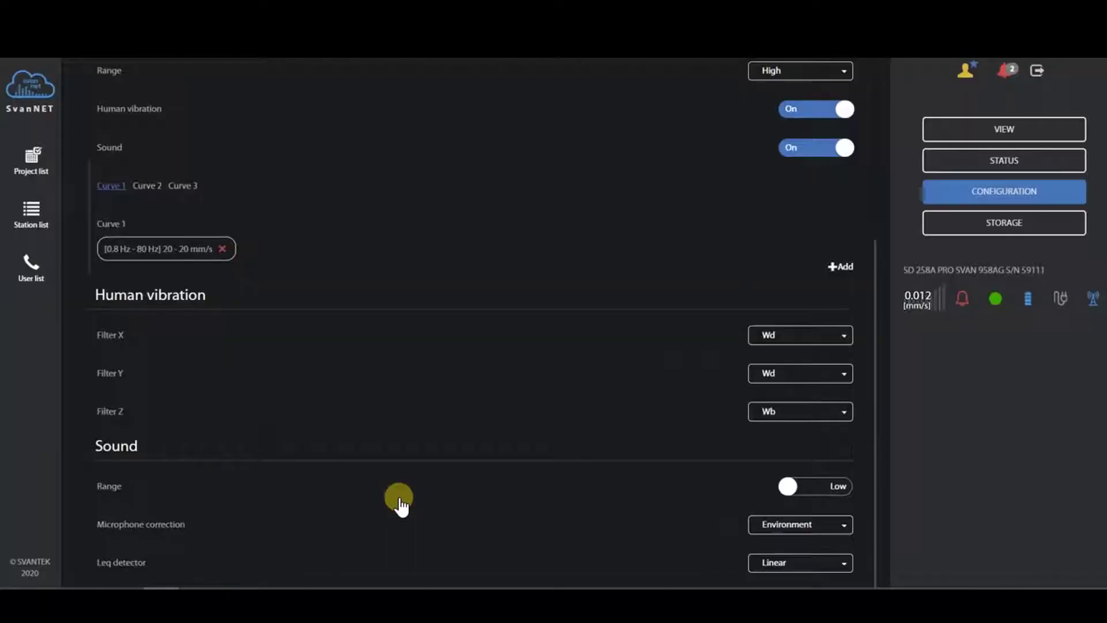
Add a new entry to Curve 2 and open its settings.
click(151, 187)
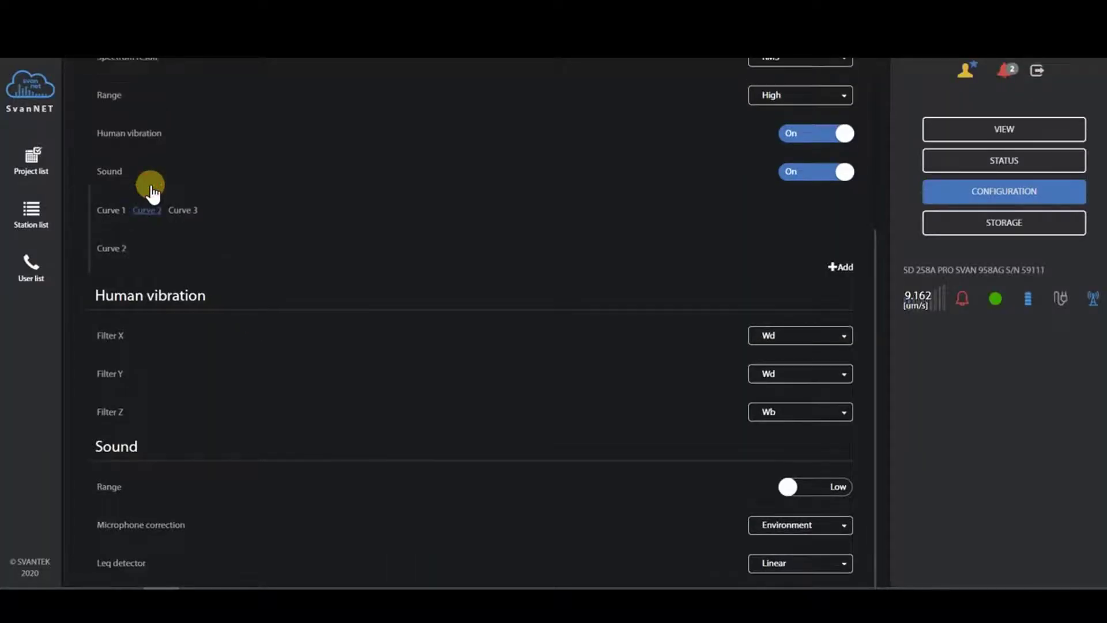
click(843, 266)
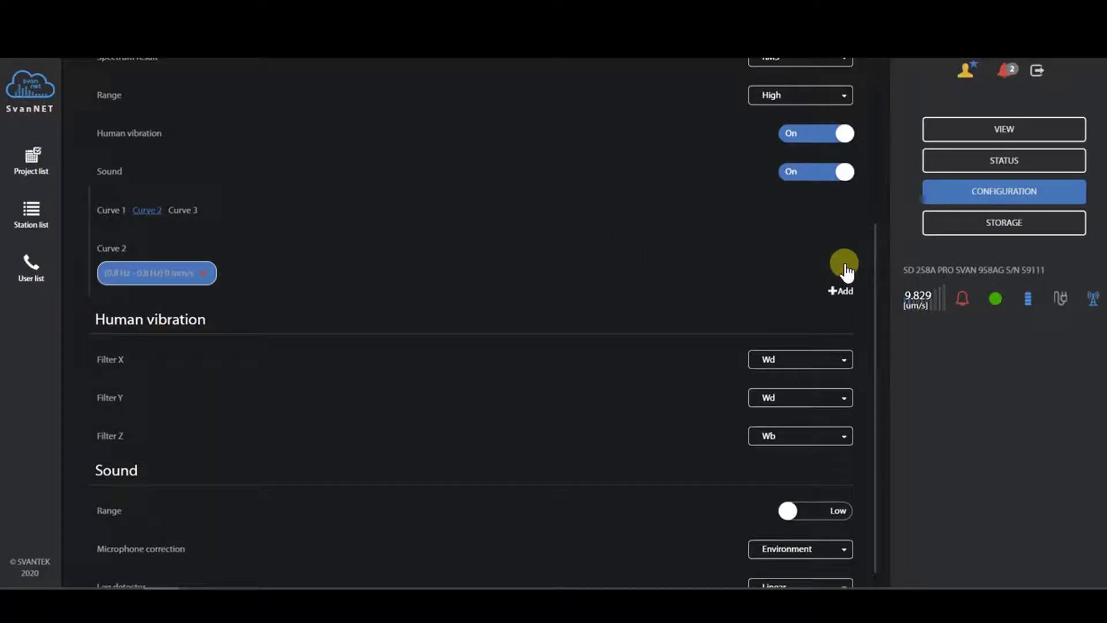
click(165, 277)
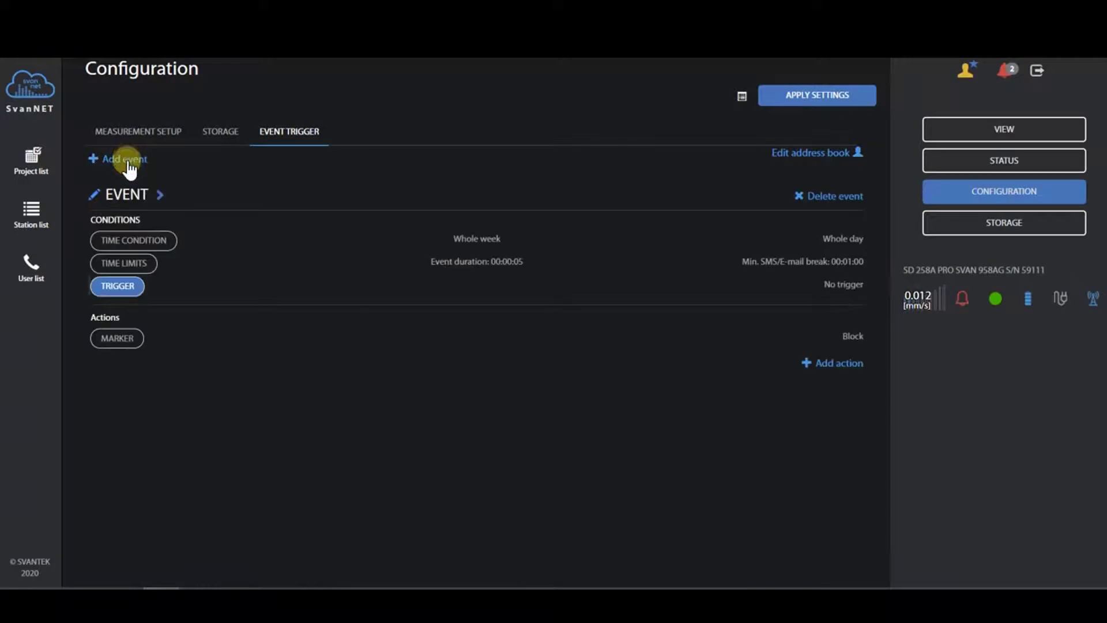
Add a threshold trigger condition to the event and view its source options.
click(118, 287)
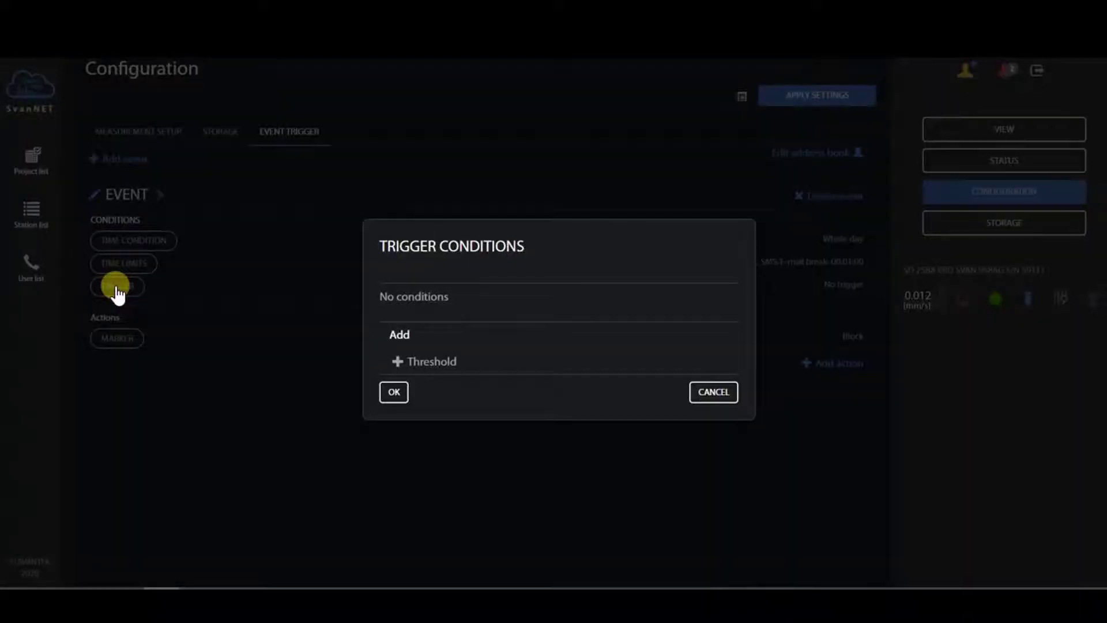
click(417, 363)
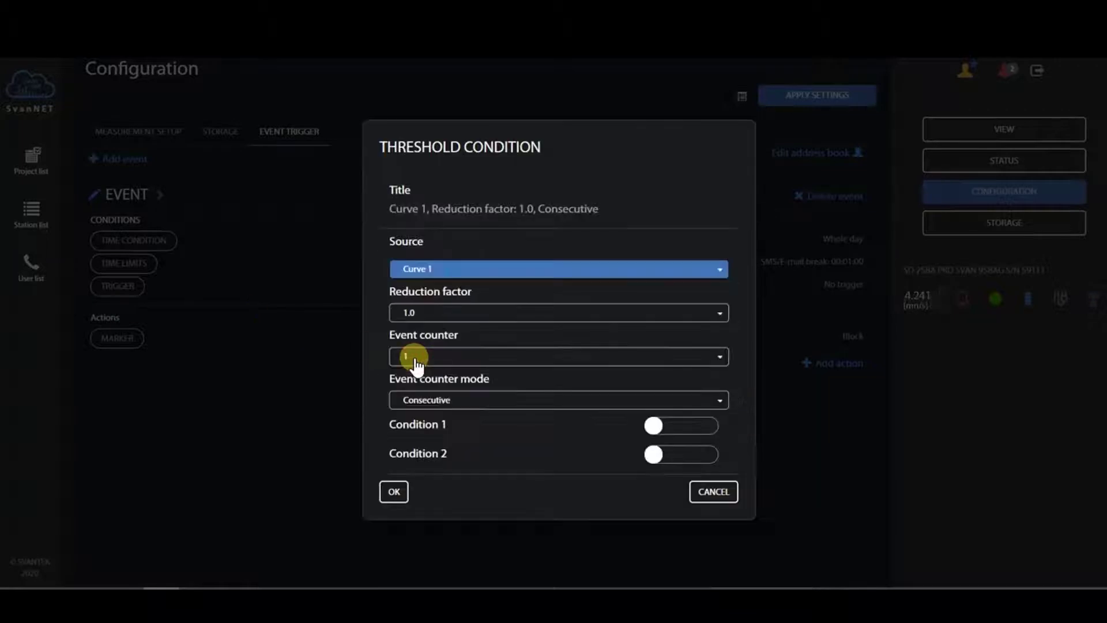
click(454, 271)
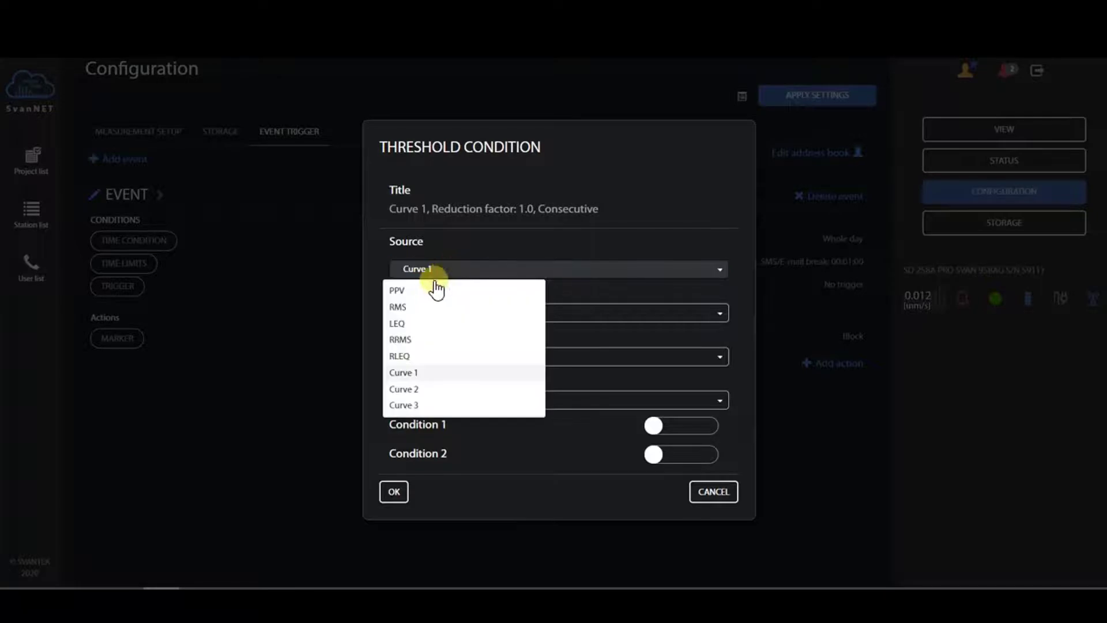
Keep Curve 1 as source with reduction factor 0.5, event counter 2, Periodical over Velocity Step.
click(428, 376)
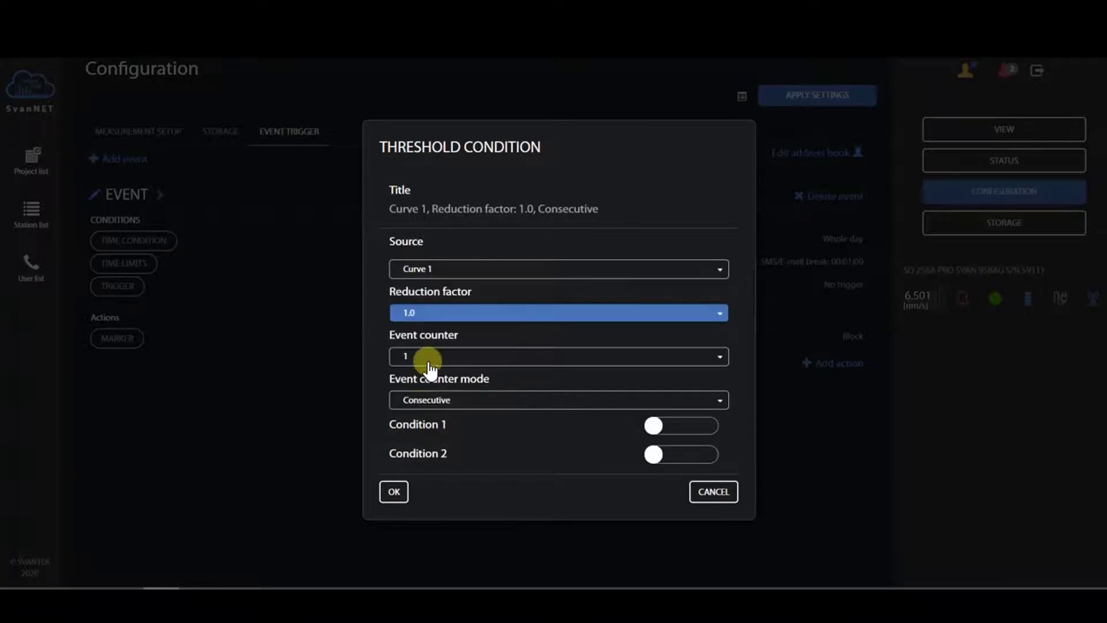
click(447, 318)
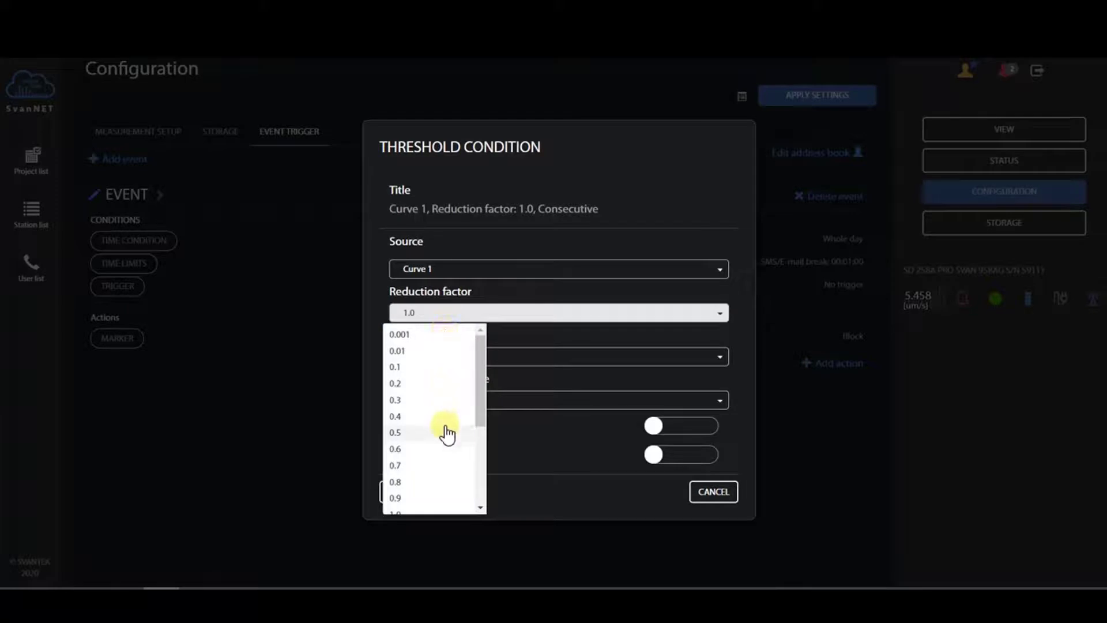
click(420, 434)
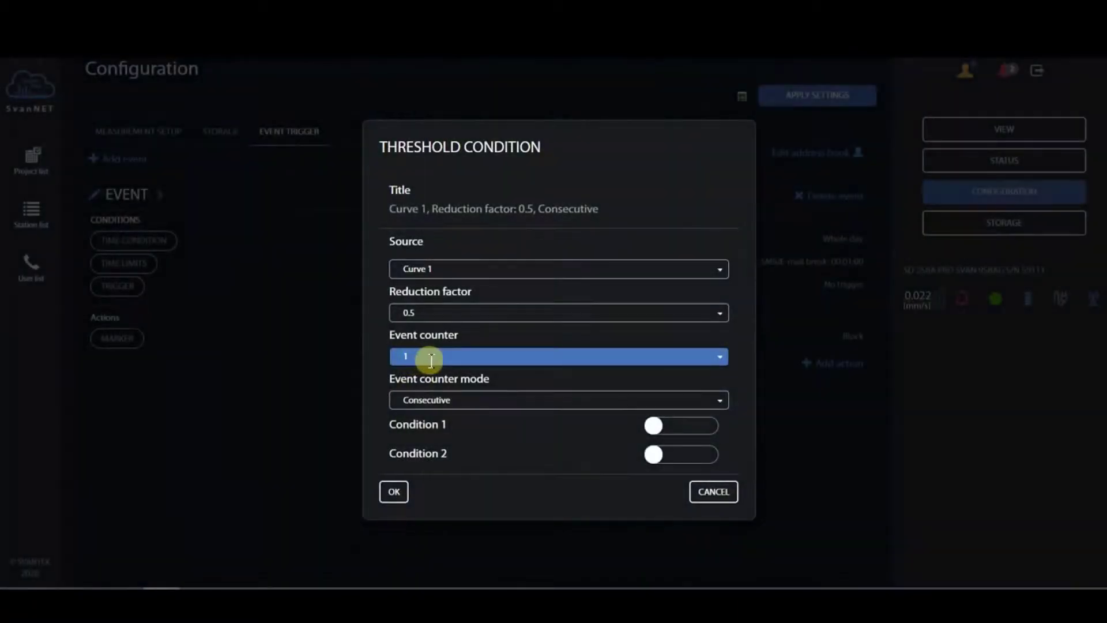
click(434, 364)
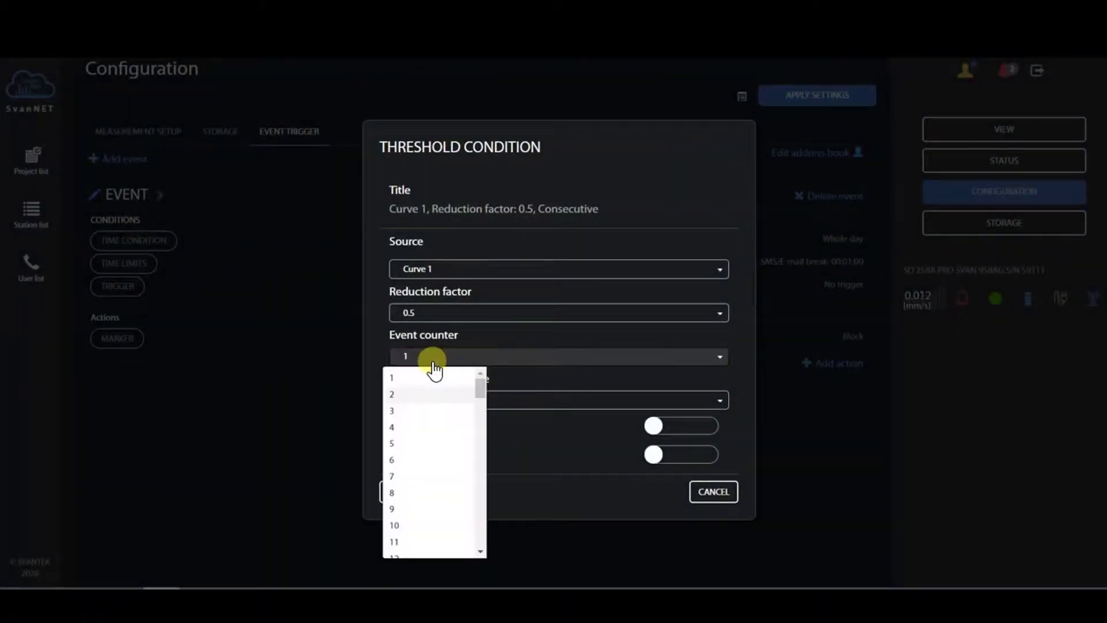
click(415, 395)
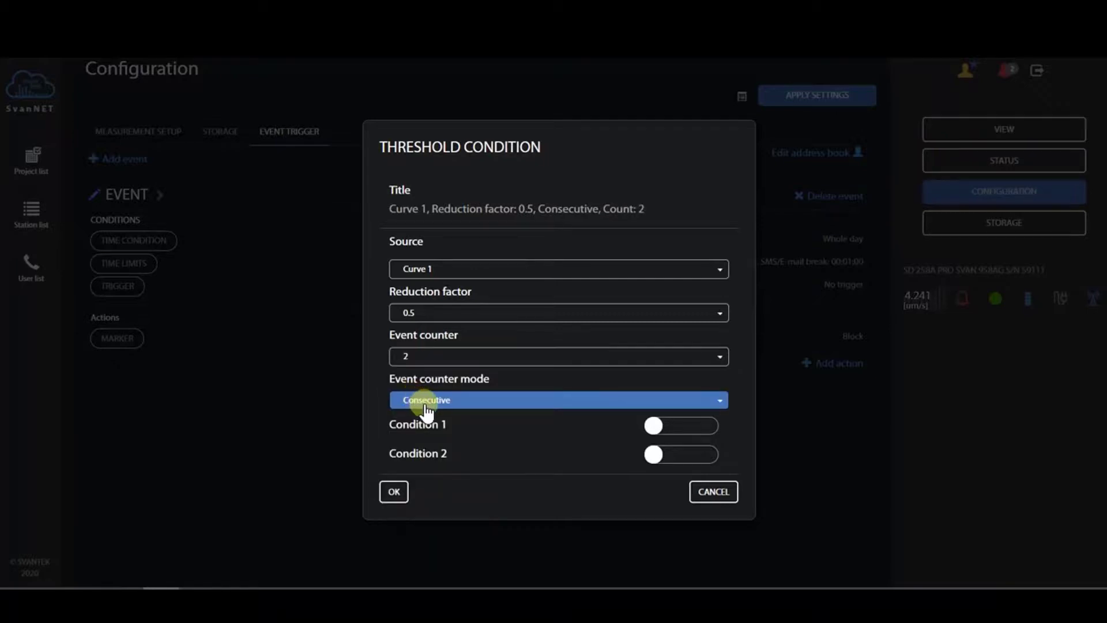
click(439, 404)
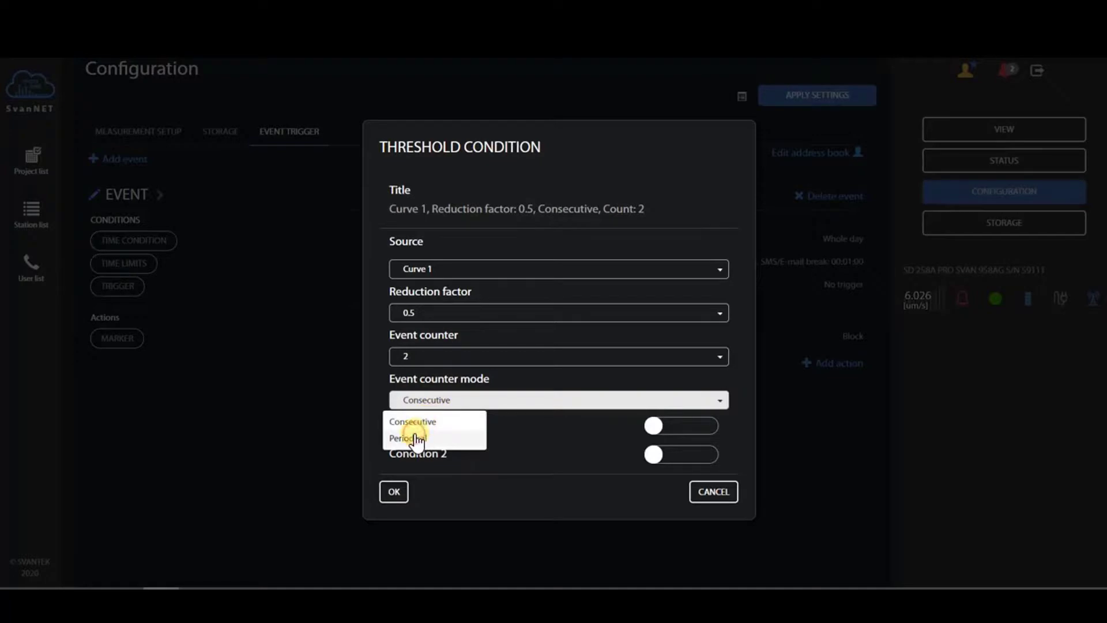
click(416, 440)
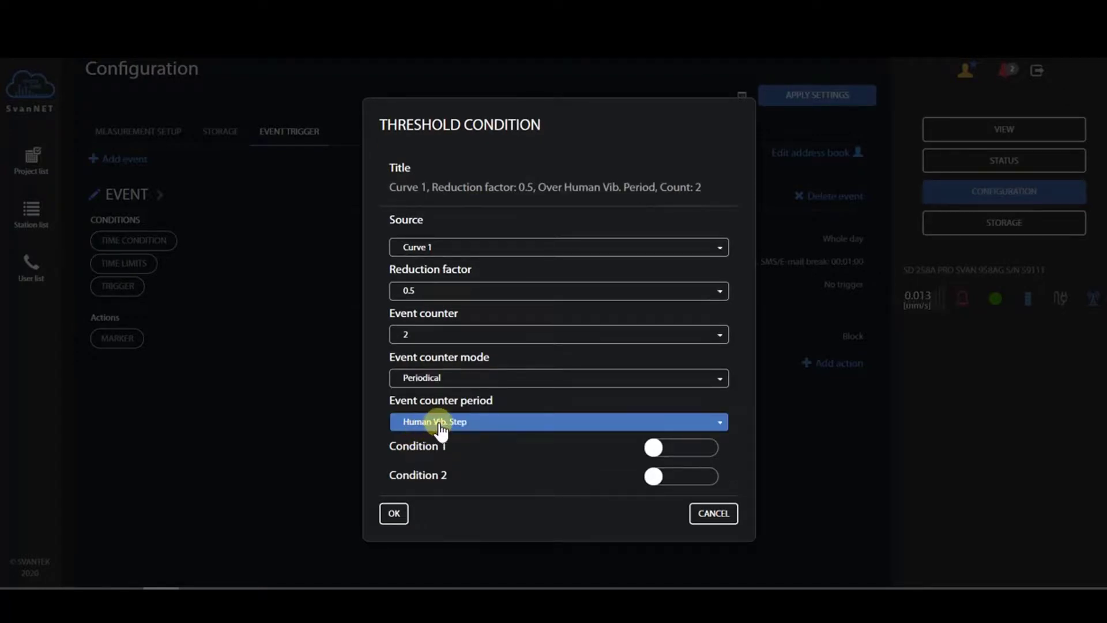
click(443, 426)
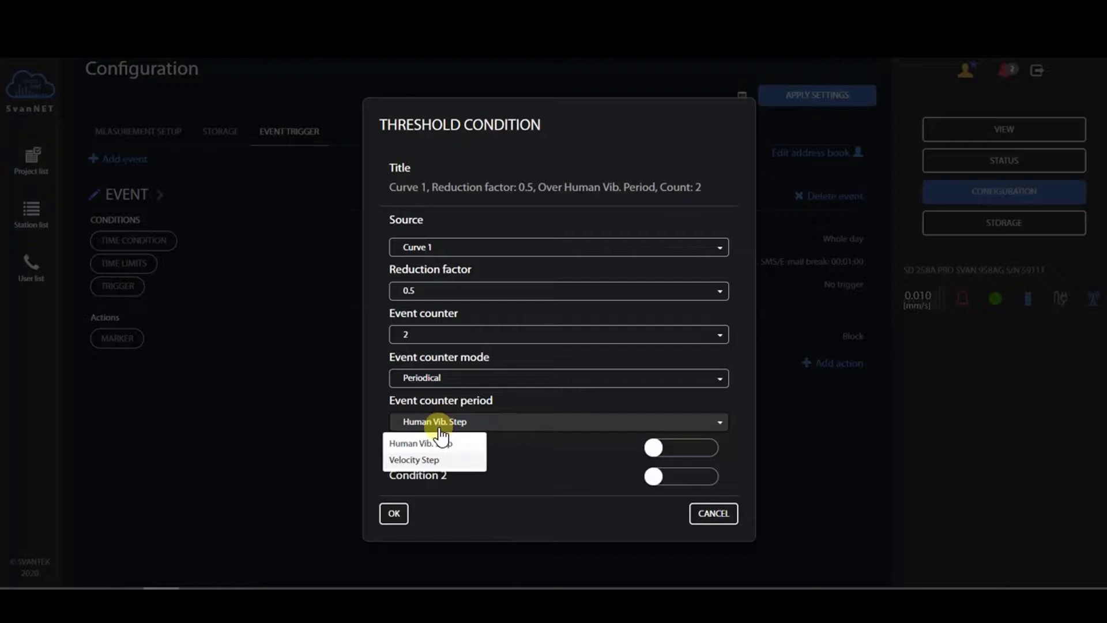
click(429, 461)
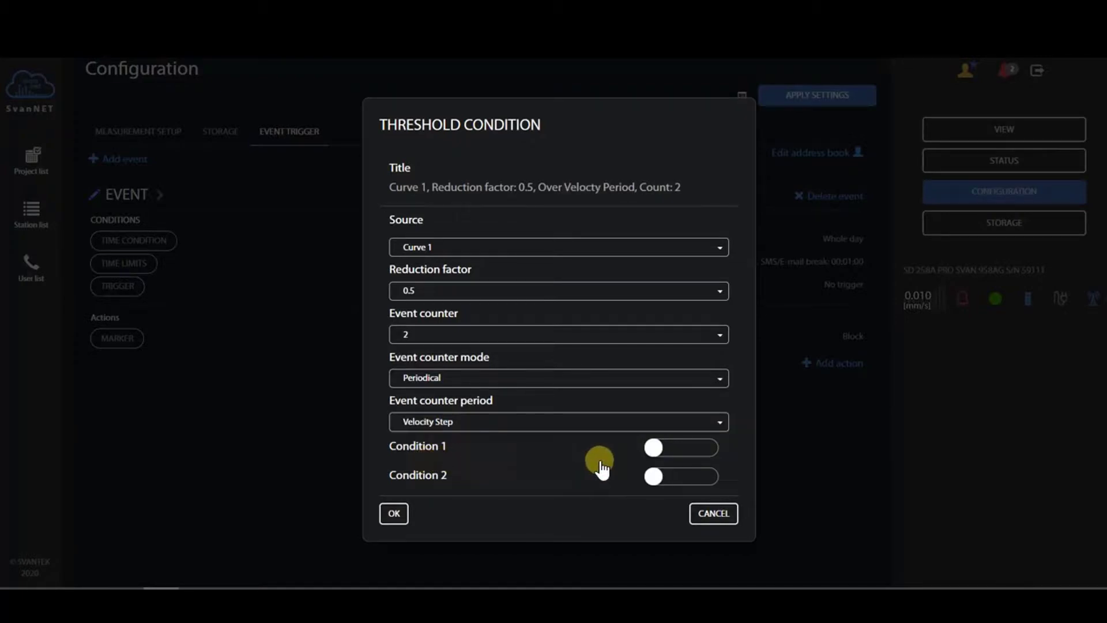
Enable conditions RMS1 > RMS2 and RMS3 > RMS2, then confirm the threshold.
click(702, 447)
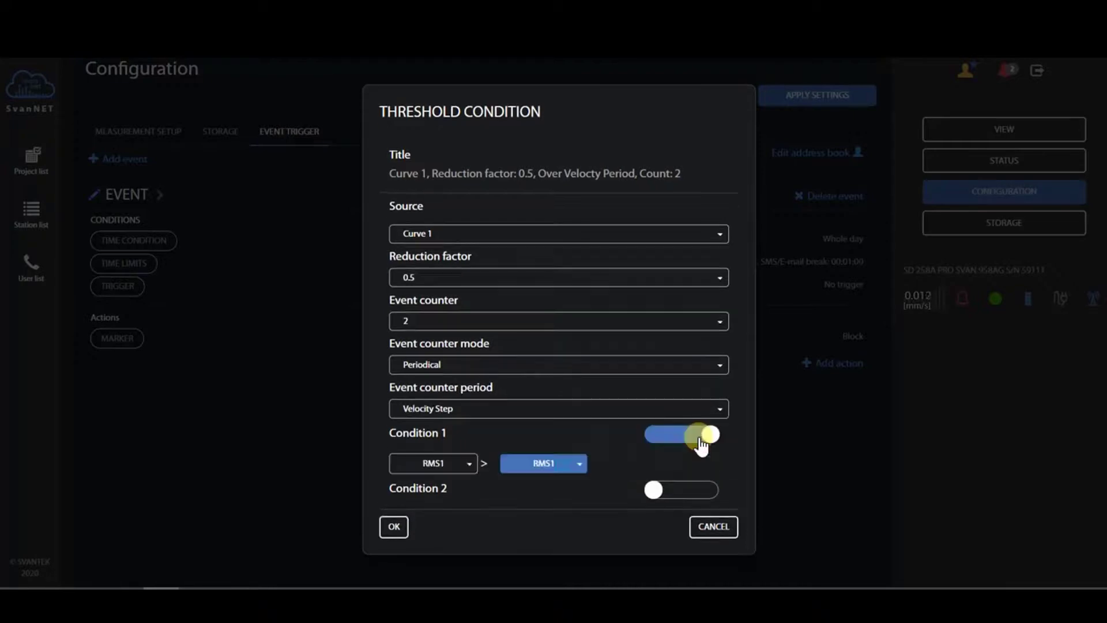
click(556, 472)
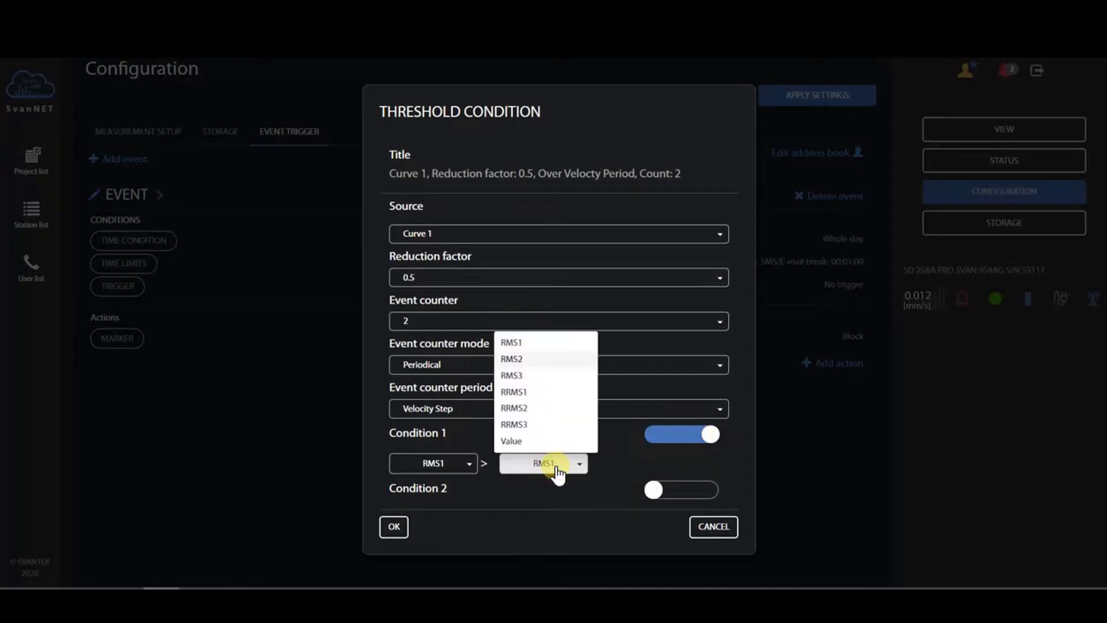
click(527, 362)
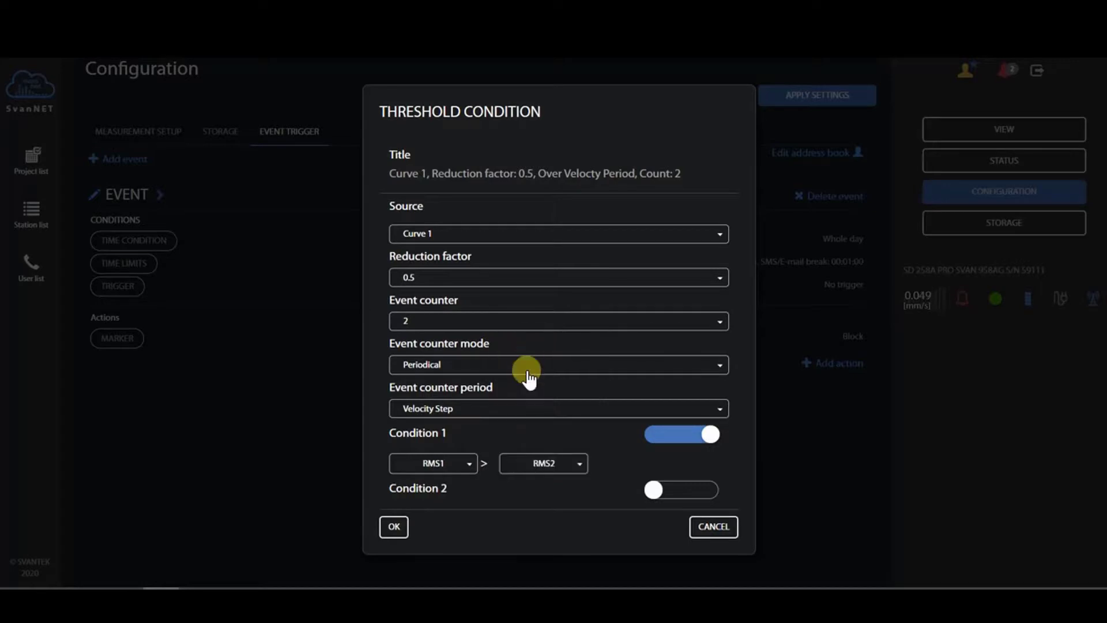
click(680, 490)
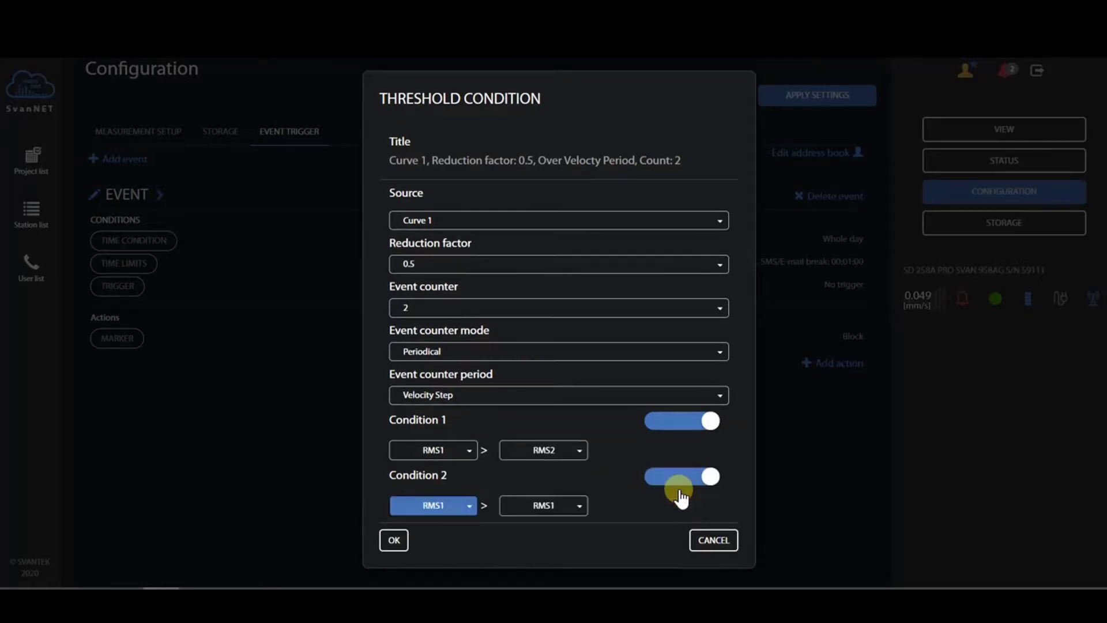
click(433, 505)
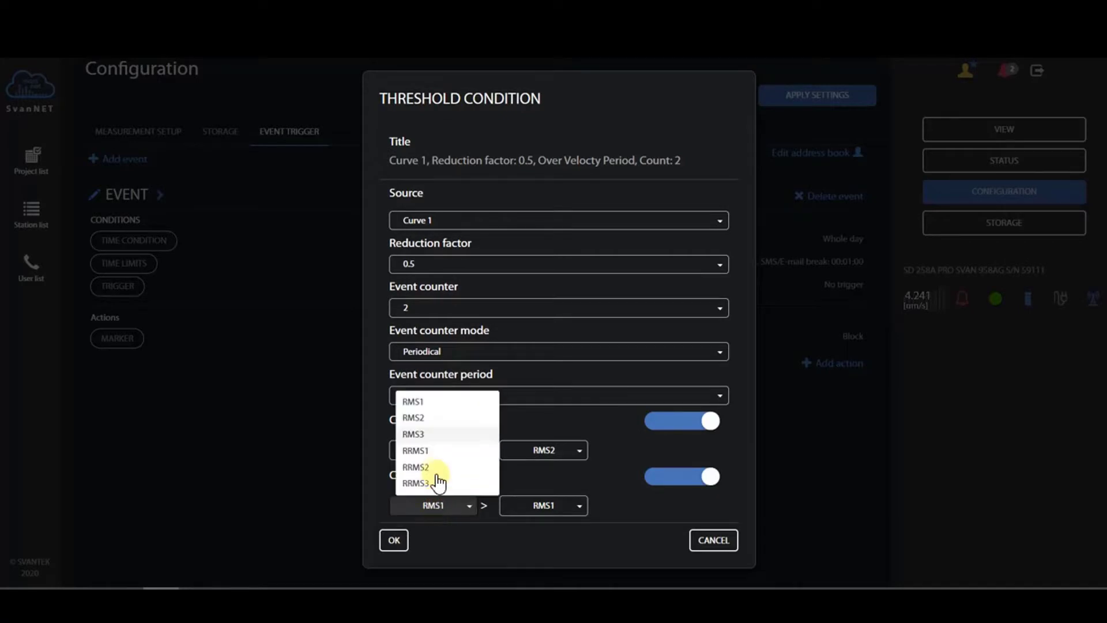
click(413, 434)
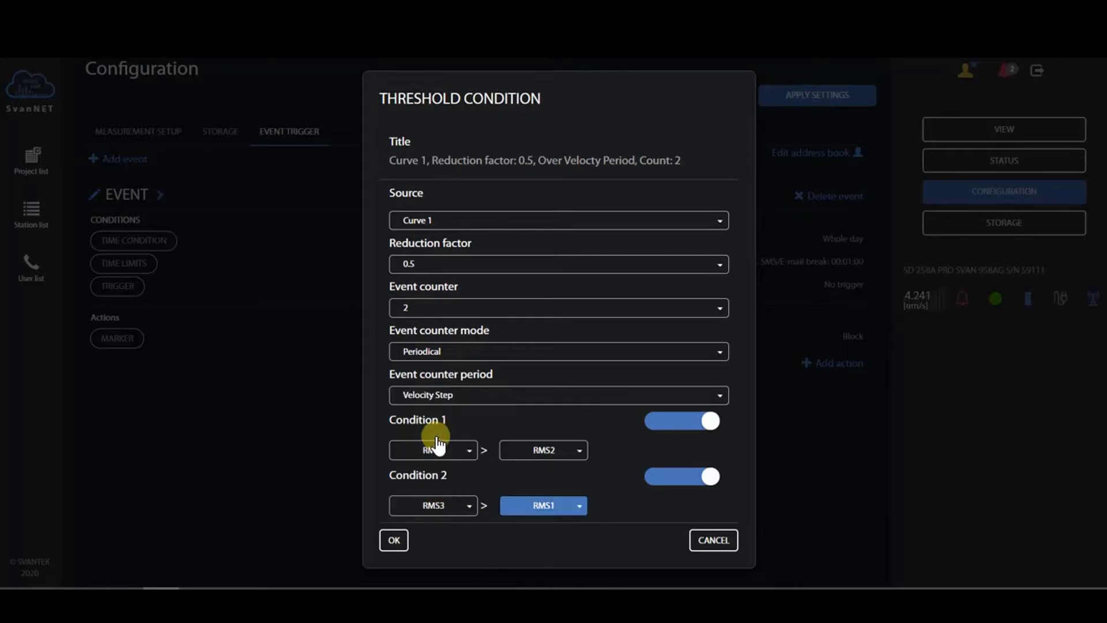
click(543, 508)
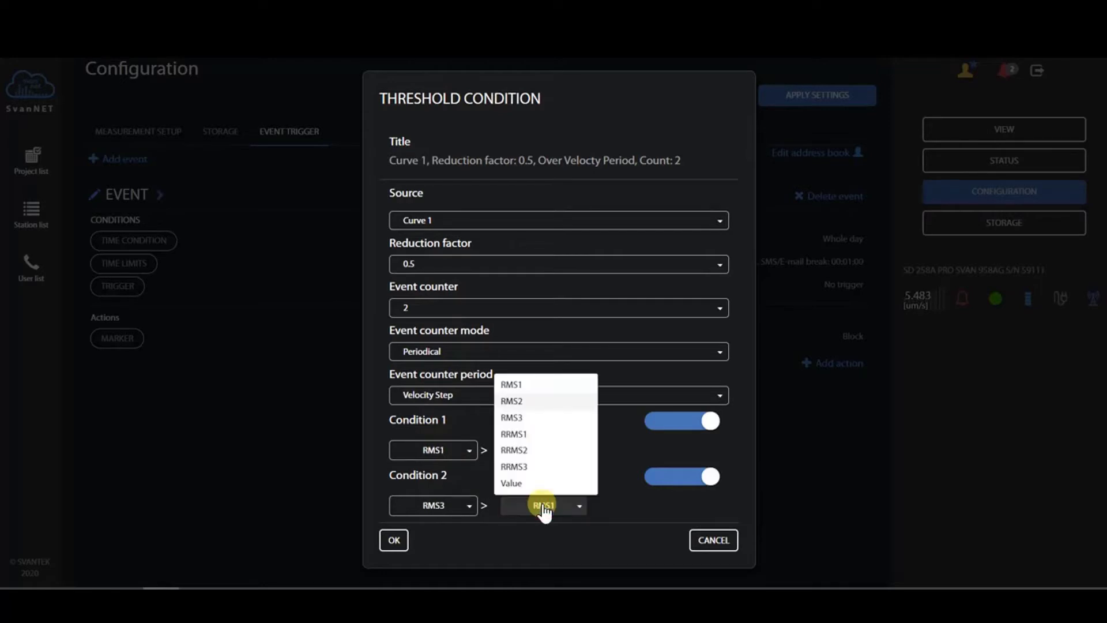
click(528, 406)
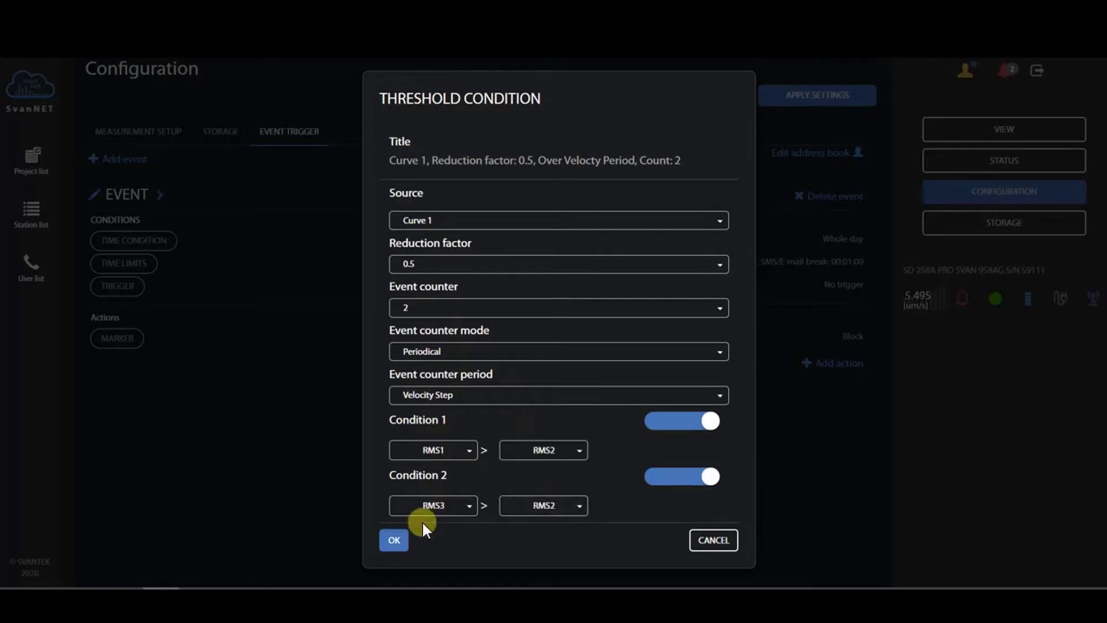
click(393, 543)
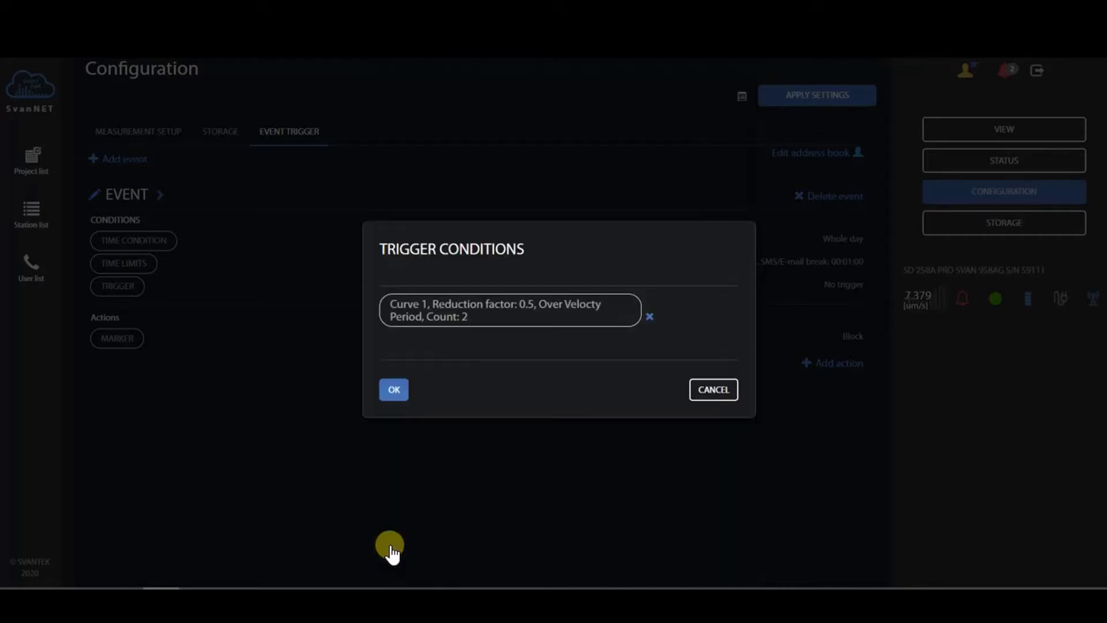
Accept the Curve 1 trigger and add Alarm lamp, SMS alarm and E-mail alarm actions.
click(394, 391)
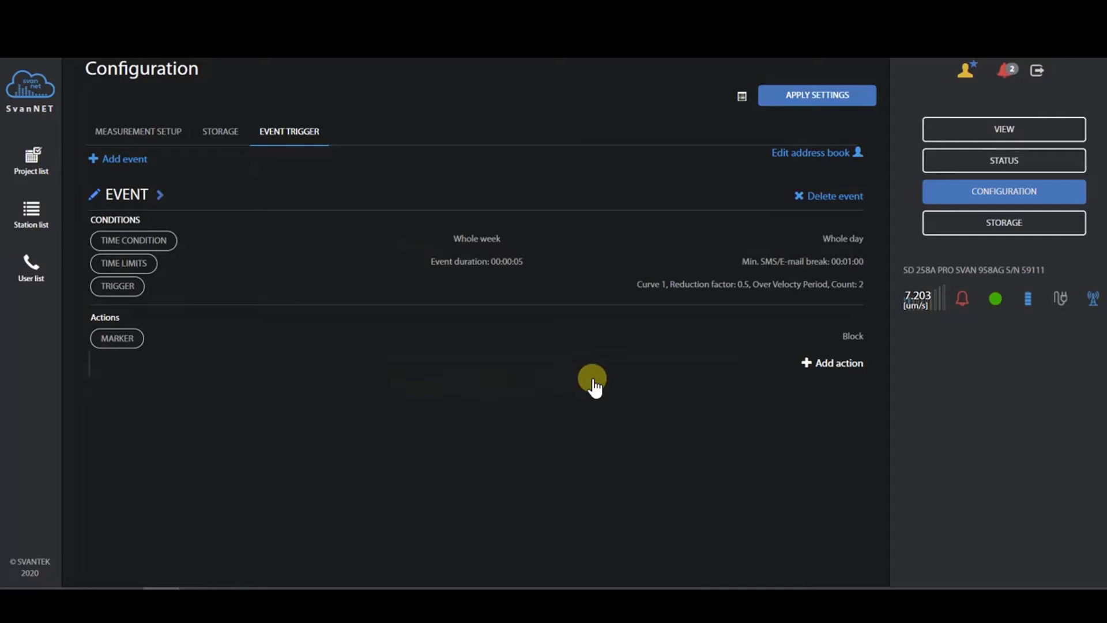
click(808, 366)
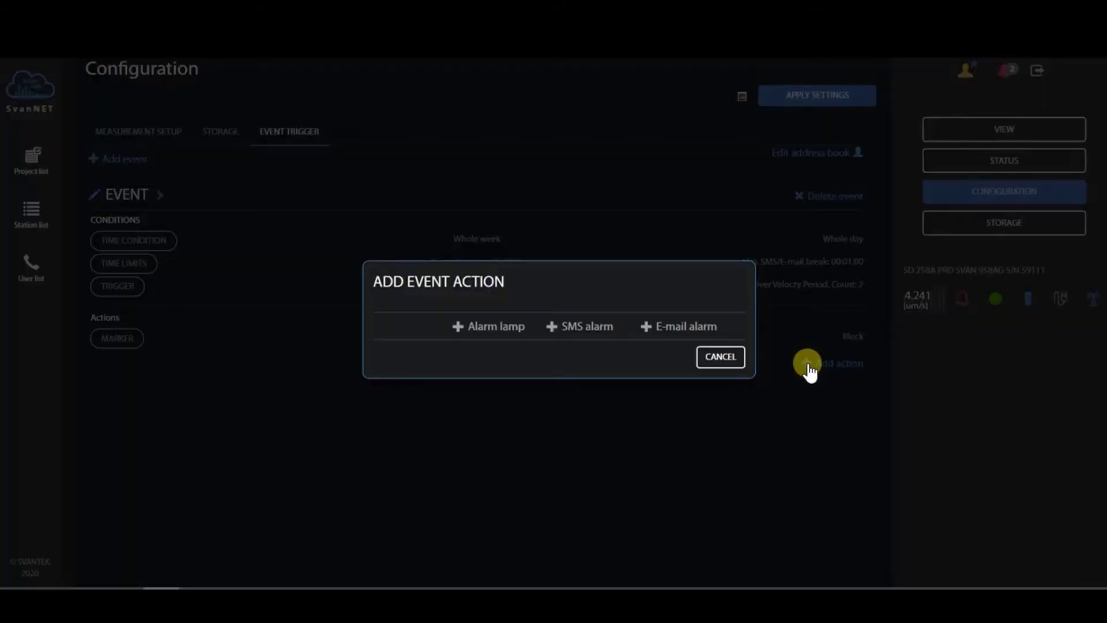
click(508, 334)
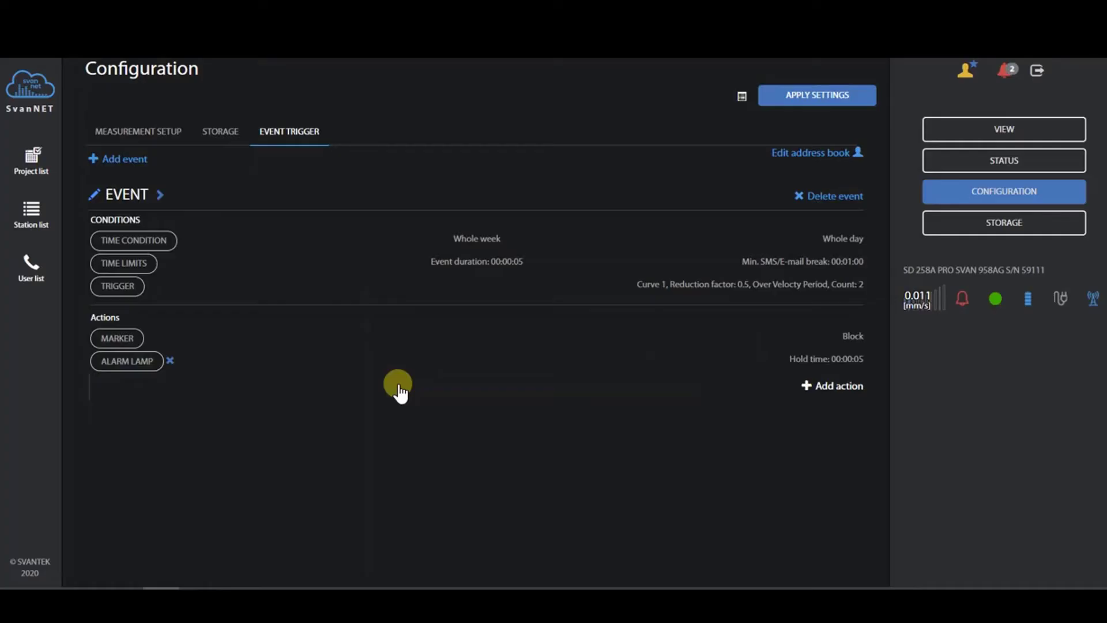
click(813, 392)
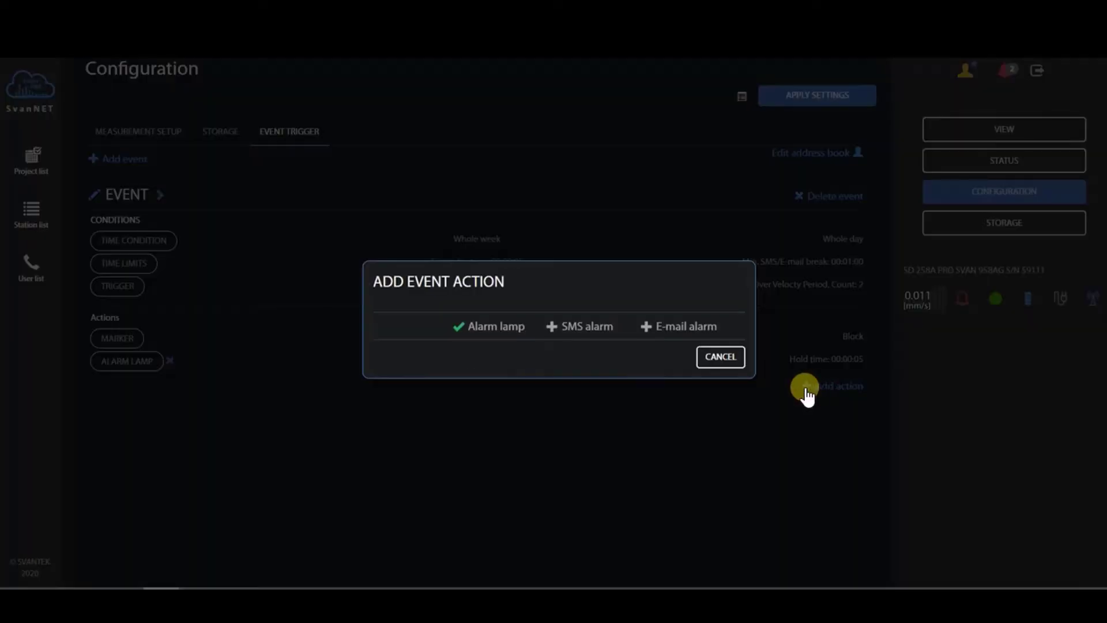
click(568, 339)
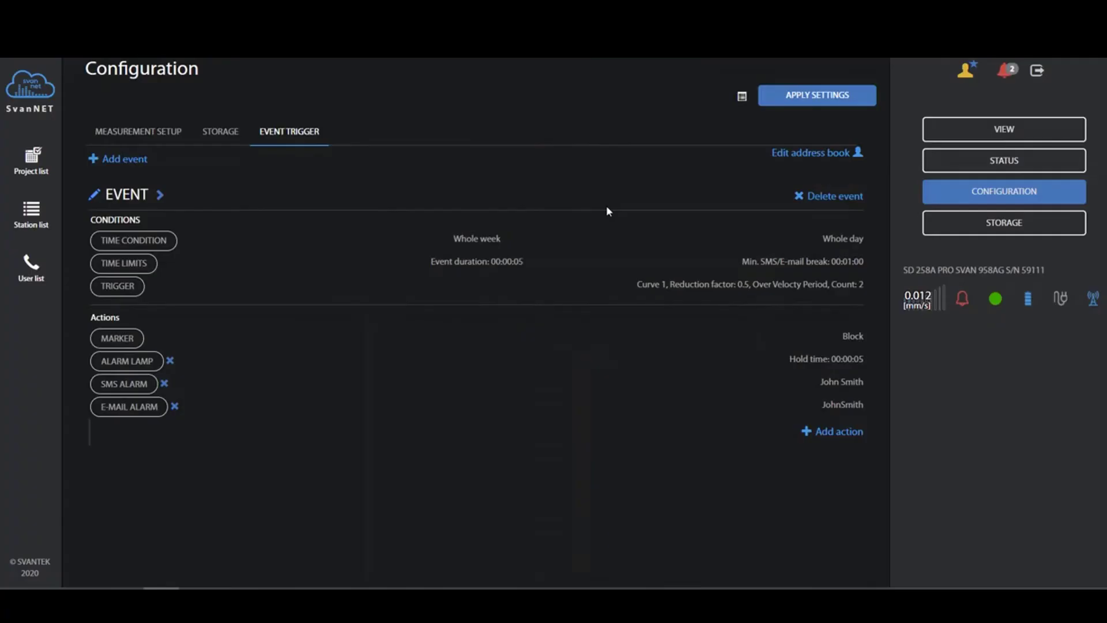